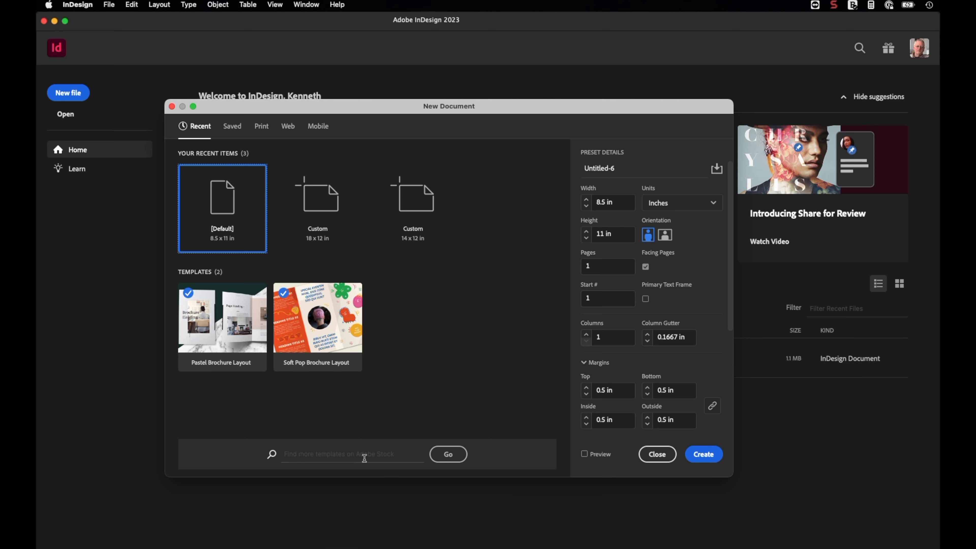
Browse Adobe Stock's InDesign templates, search them for "Free", and return to the new document setup.
{"action": "left_click", "coordinate": [440, 457]}
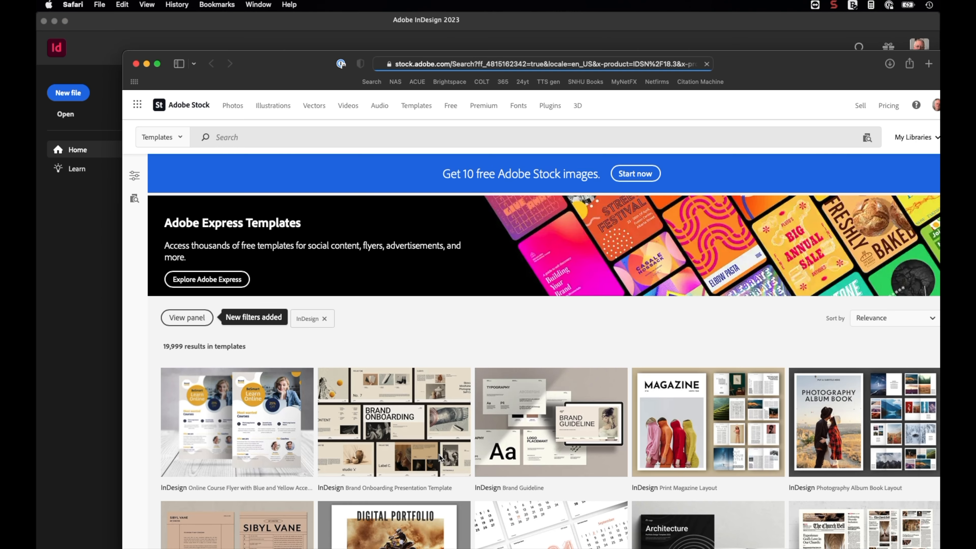
{"action": "left_click_drag", "start_coordinate": [269, 68], "coordinate": [221, 41]}
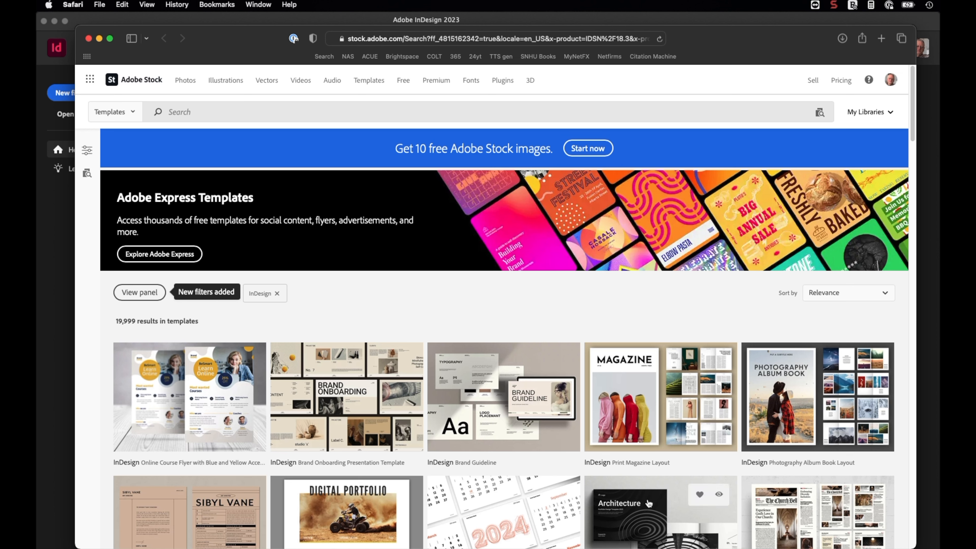
{"action": "mouse_move", "coordinate": [471, 426]}
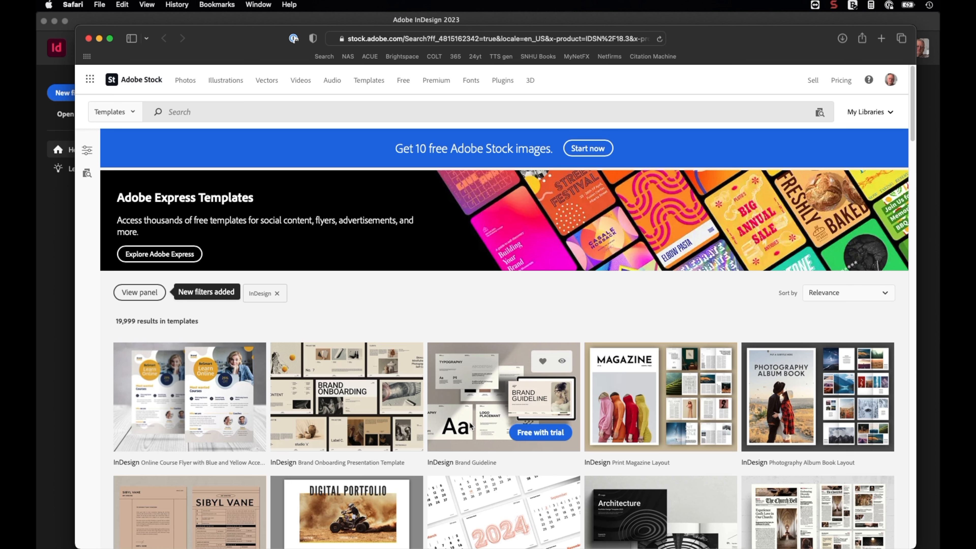
{"action": "left_click", "coordinate": [291, 109]}
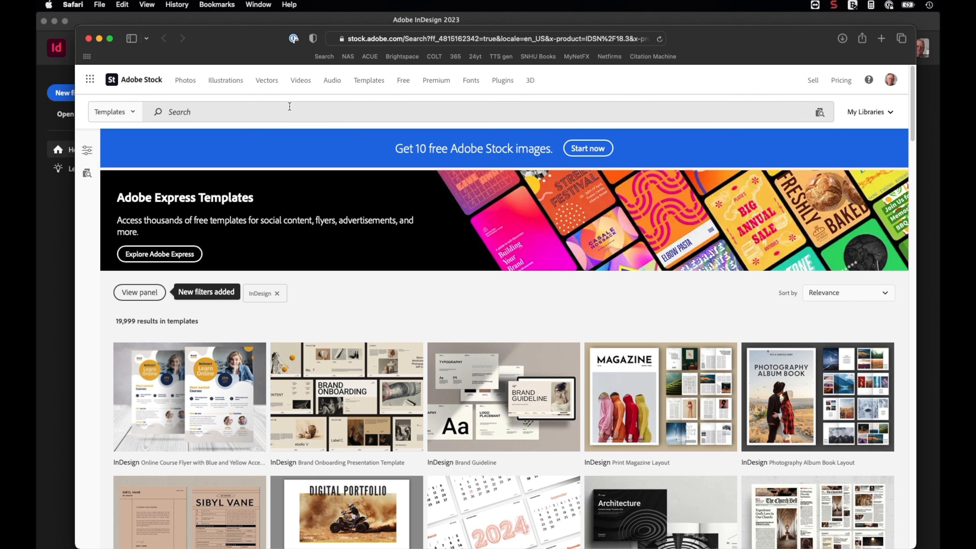
{"action": "type", "text": "Free"}
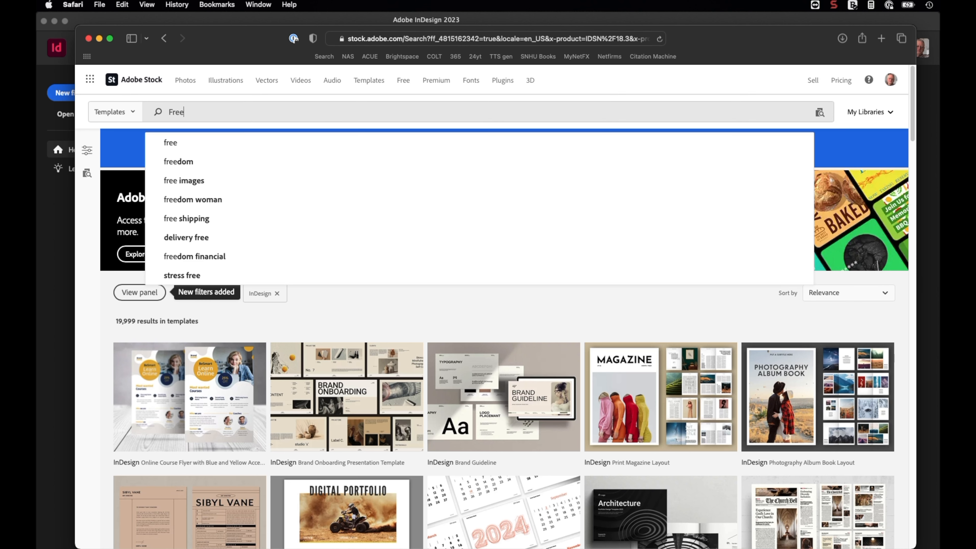
{"action": "key", "text": "Return"}
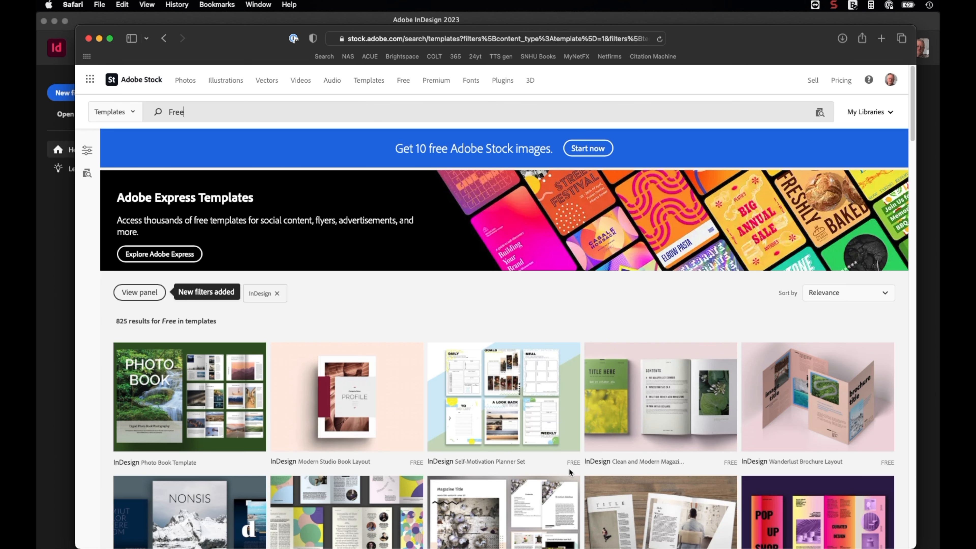
{"action": "left_click", "coordinate": [244, 116]}
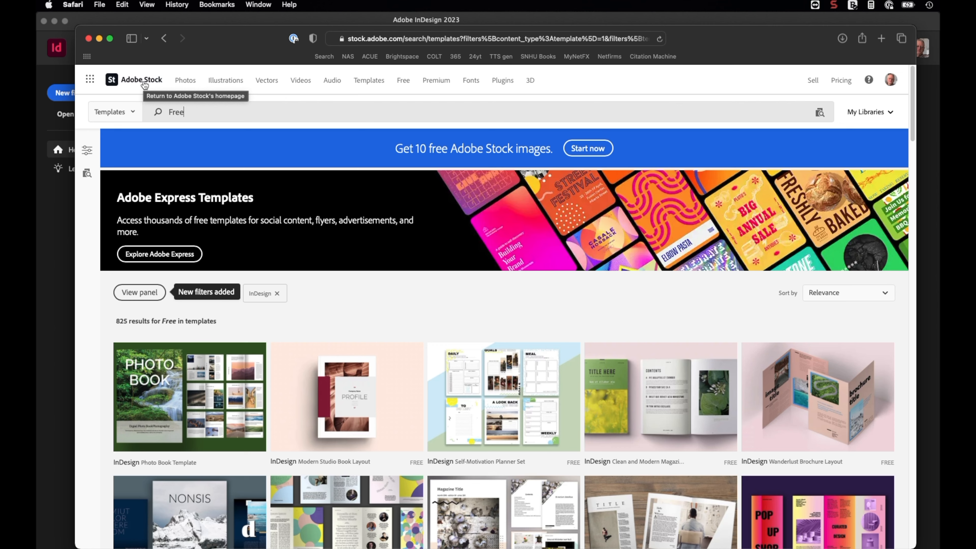
{"action": "key", "text": "super+w"}
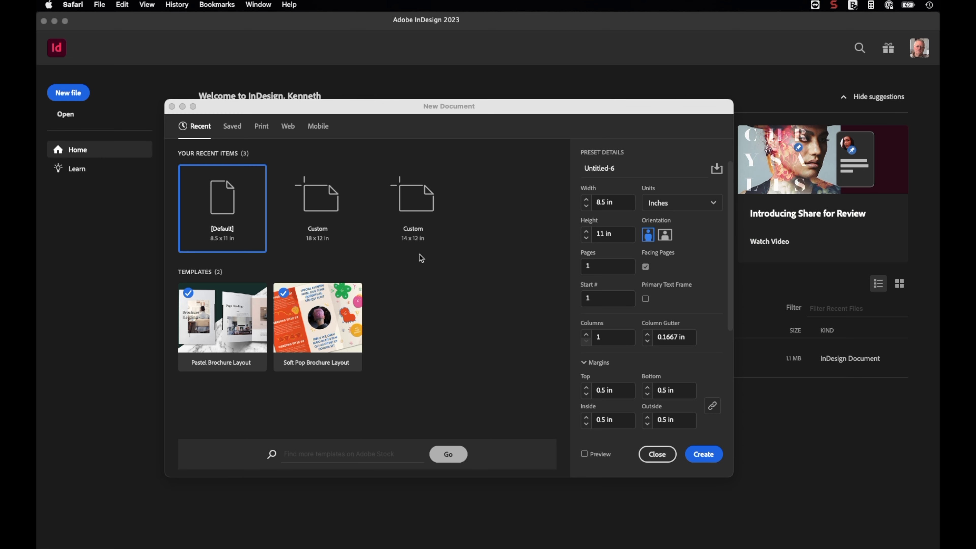
Create a new document from the default 8.5 x 11 in preset, keeping inches as the units.
{"action": "left_click", "coordinate": [222, 208]}
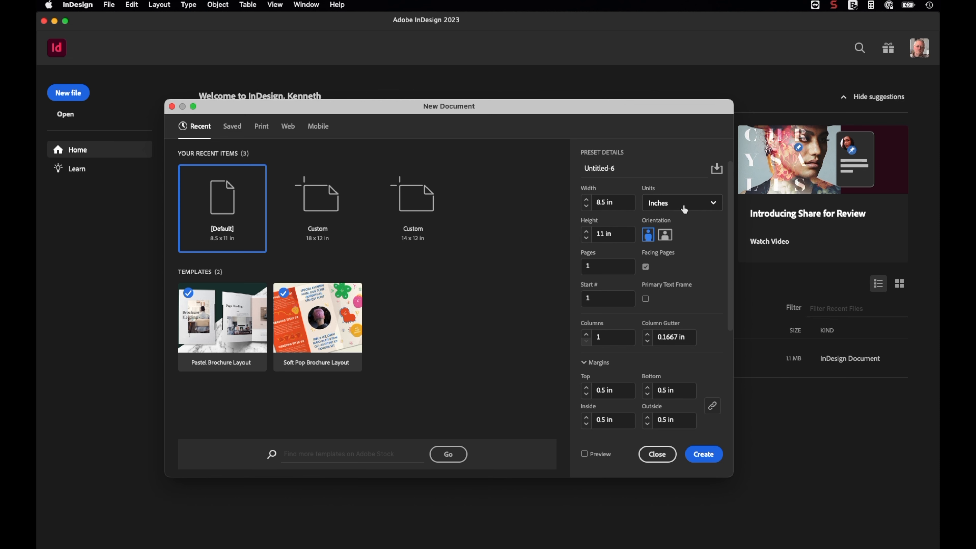
{"action": "left_click", "coordinate": [713, 203]}
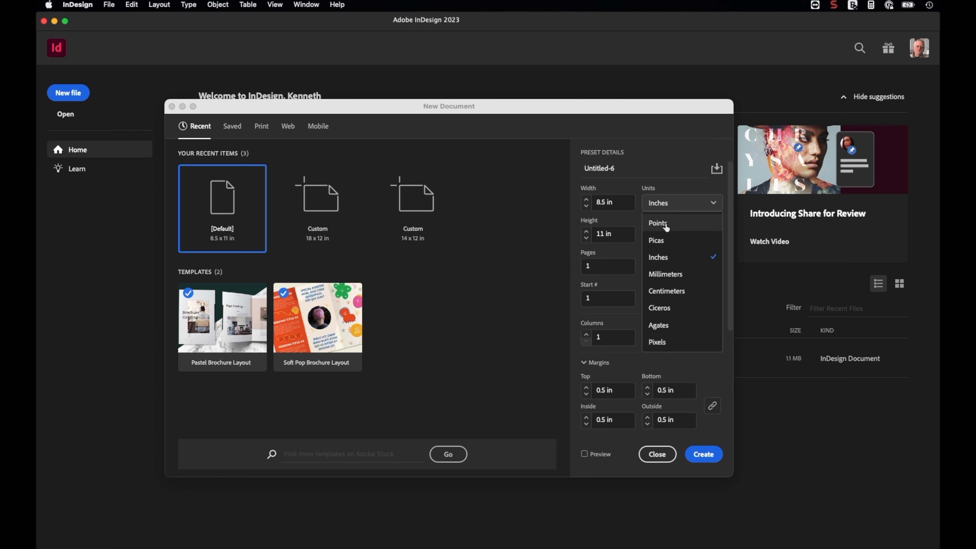
{"action": "left_click", "coordinate": [664, 159]}
{"action": "left_click", "coordinate": [703, 457]}
Review the Units & Increments and Interface preferences, keeping the floating tools panel set to Double Column.
{"action": "left_click", "coordinate": [78, 4]}
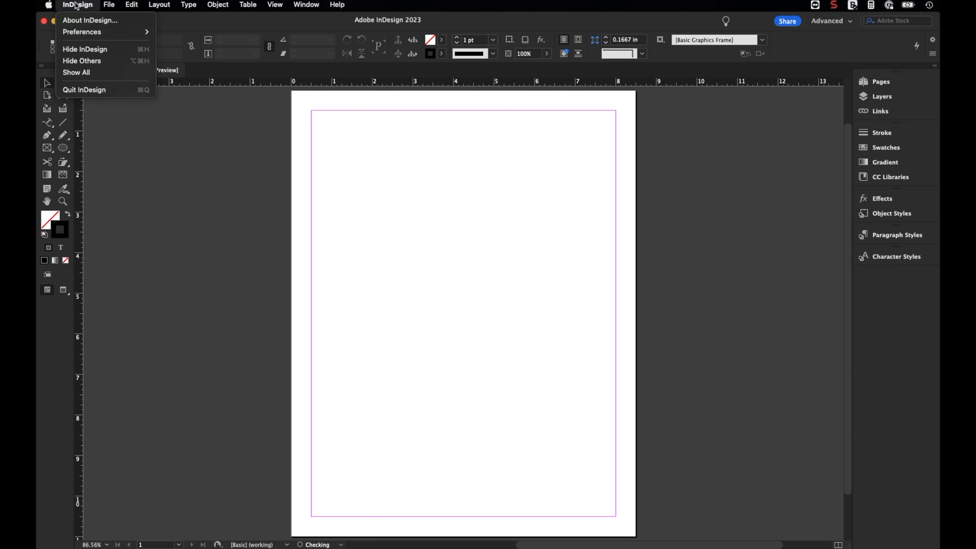
{"action": "mouse_move", "coordinate": [88, 33]}
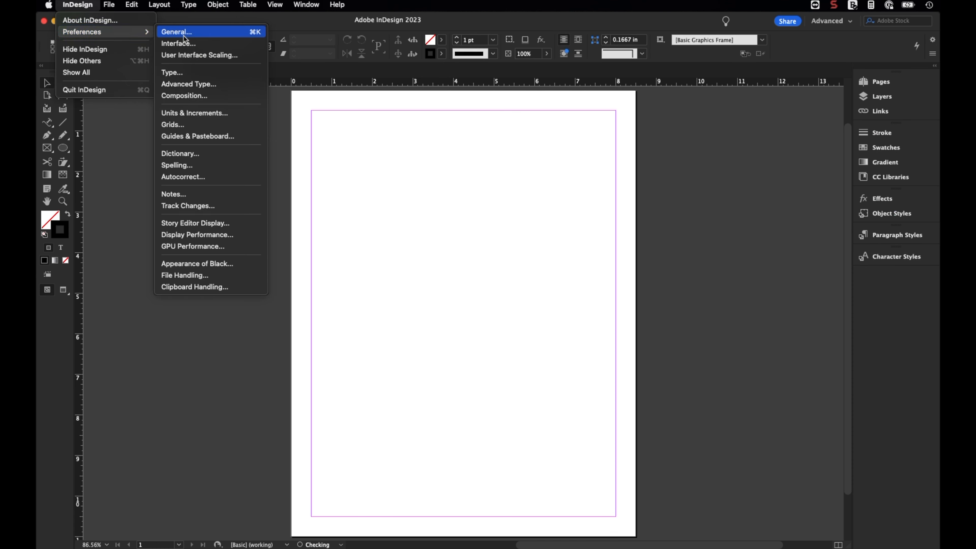
{"action": "left_click", "coordinate": [199, 115]}
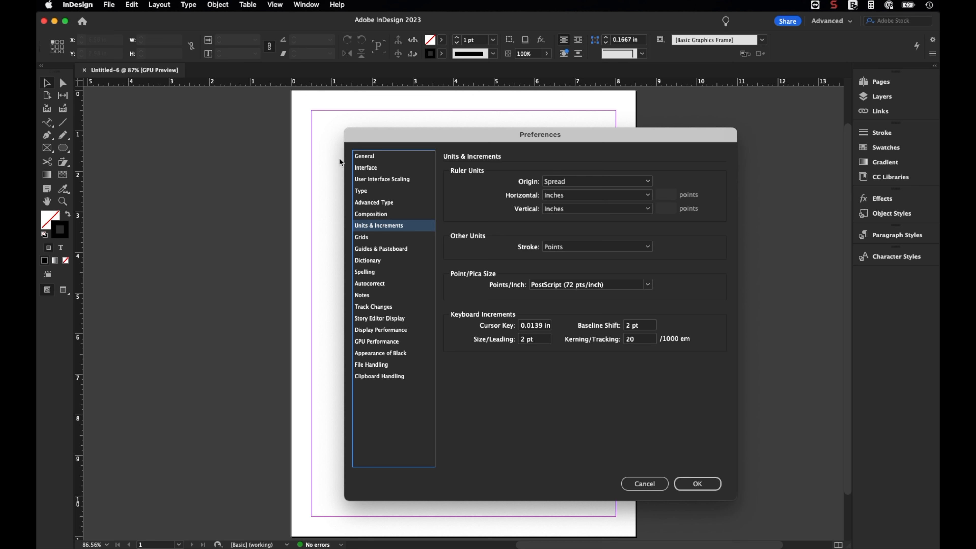
{"action": "left_click", "coordinate": [372, 171]}
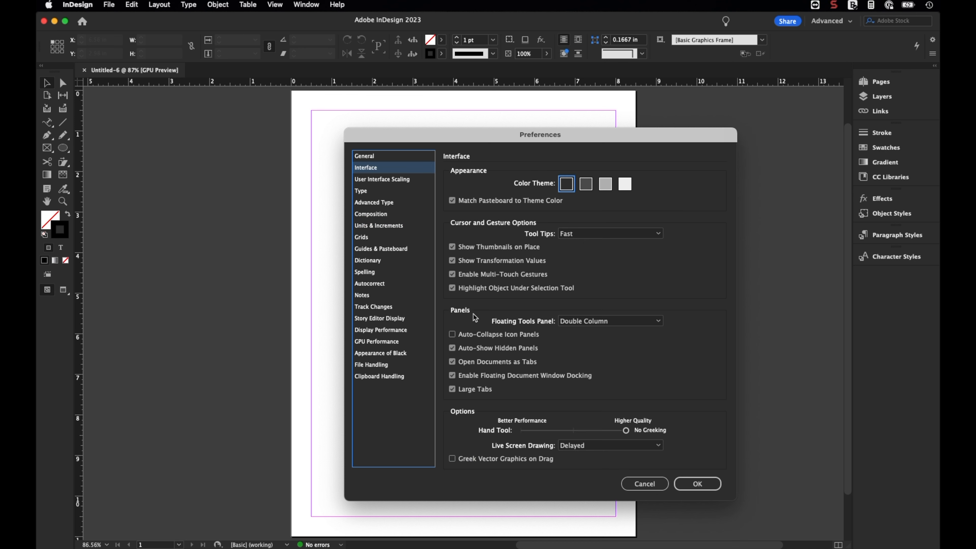
{"action": "left_click", "coordinate": [599, 324]}
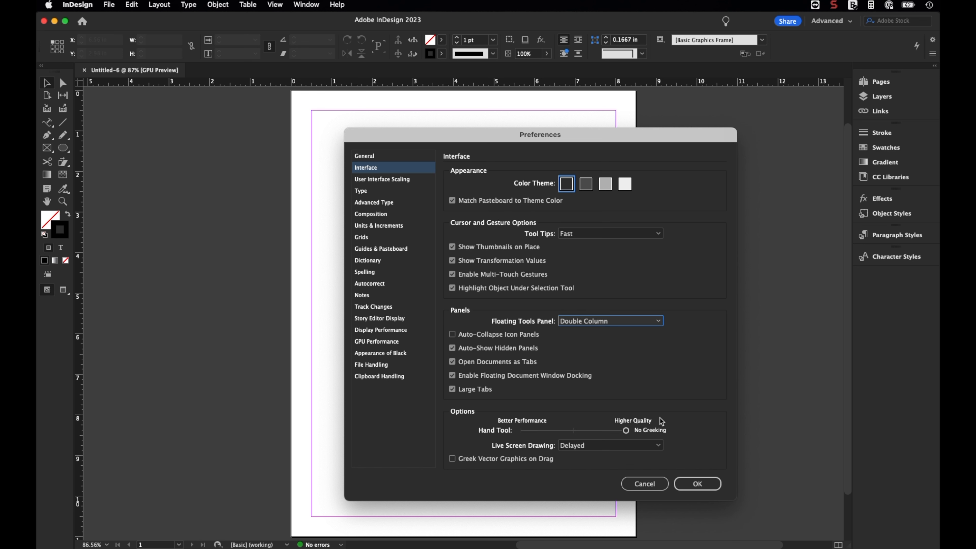
{"action": "left_click", "coordinate": [697, 484]}
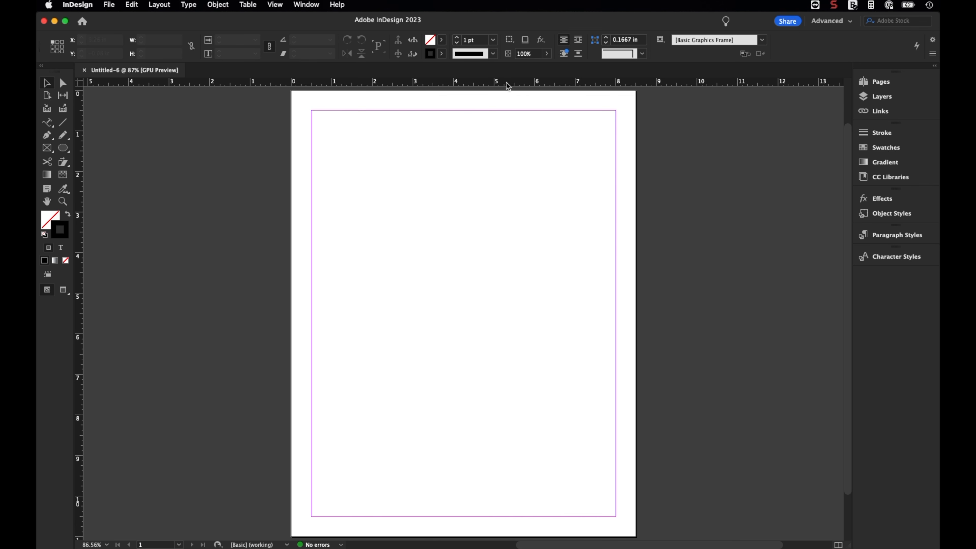
Place a horizontal ruler guide at 5.5 in and a vertical one at 4.25 in, crossing at the page centre.
{"action": "left_click_drag", "start_coordinate": [507, 85], "coordinate": [502, 314]}
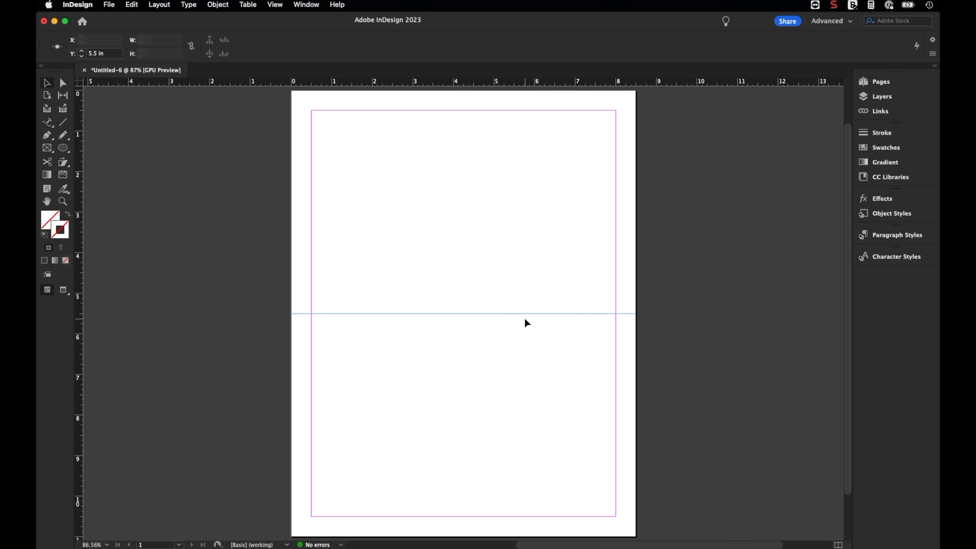
{"action": "left_click_drag", "start_coordinate": [79, 287], "coordinate": [463, 277]}
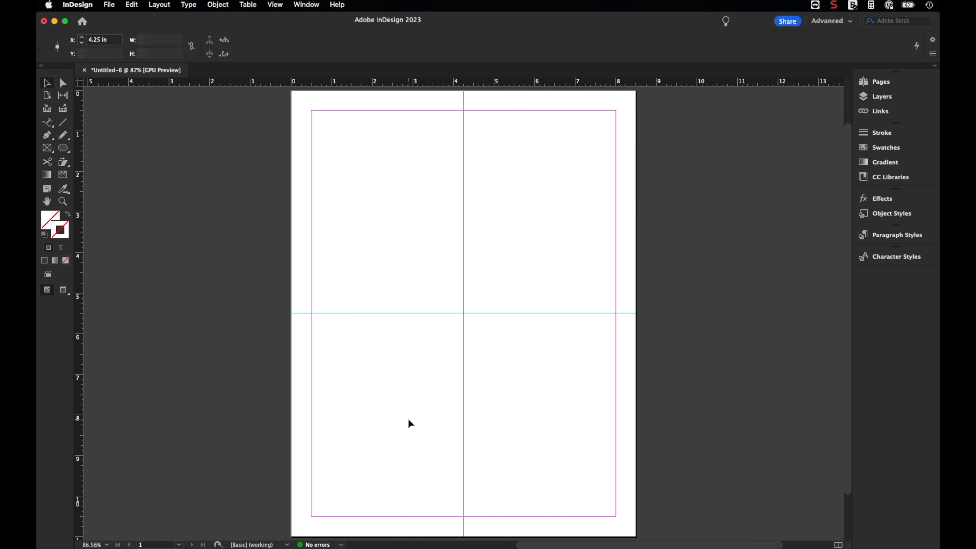
{"action": "left_click", "coordinate": [461, 313]}
Draw a text frame about 5.3 by 1.4 in near the page's upper margin and enter "The type tool".
{"action": "left_click", "coordinate": [53, 130]}
{"action": "left_click", "coordinate": [78, 134]}
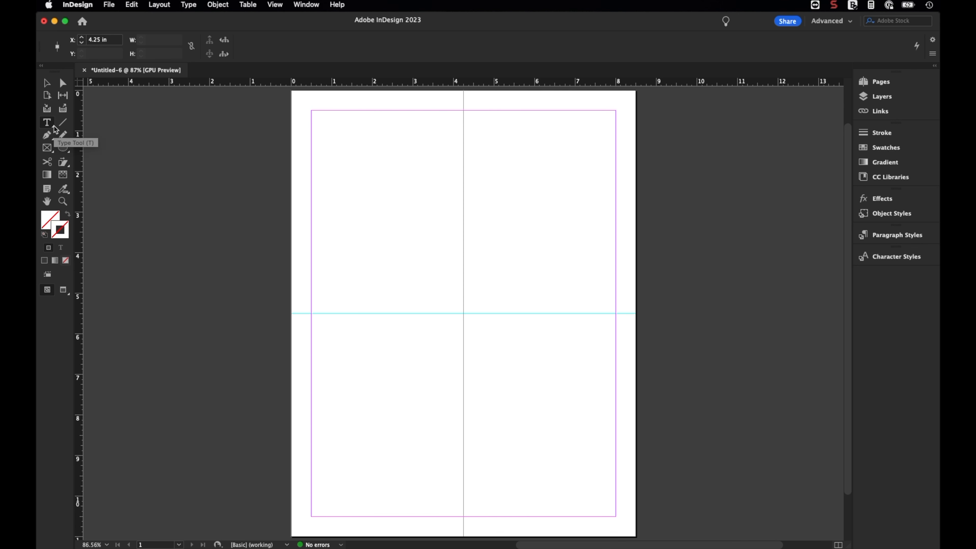
{"action": "left_click_drag", "start_coordinate": [344, 143], "coordinate": [560, 200]}
{"action": "type", "text": "The type tool"}
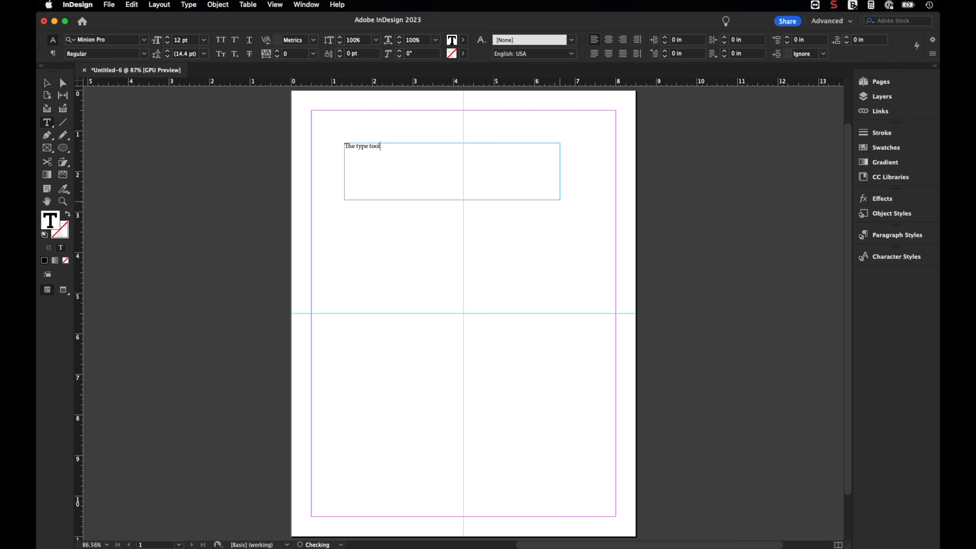
Set the size of the text "The type tool" to 24 pt.
{"action": "left_click_drag", "start_coordinate": [379, 147], "coordinate": [344, 147]}
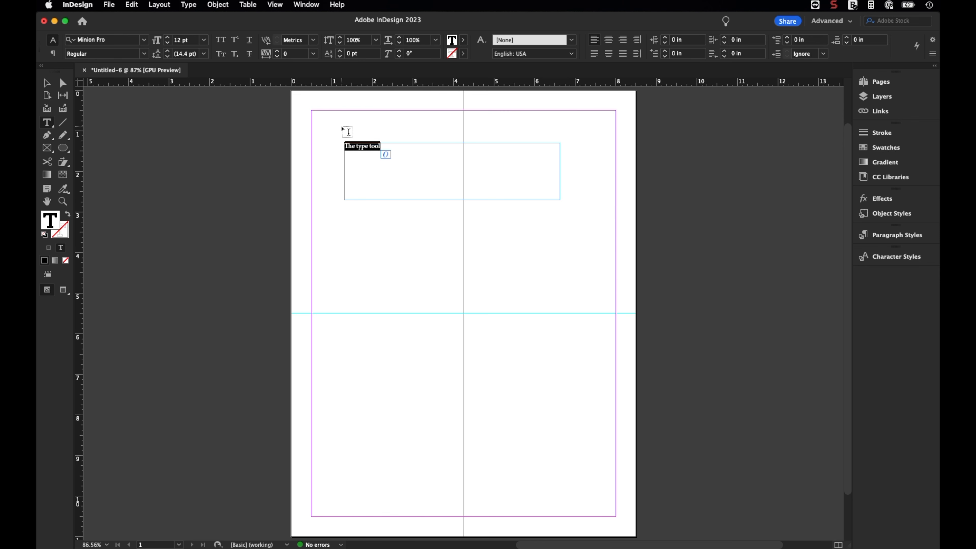
{"action": "left_click", "coordinate": [203, 40]}
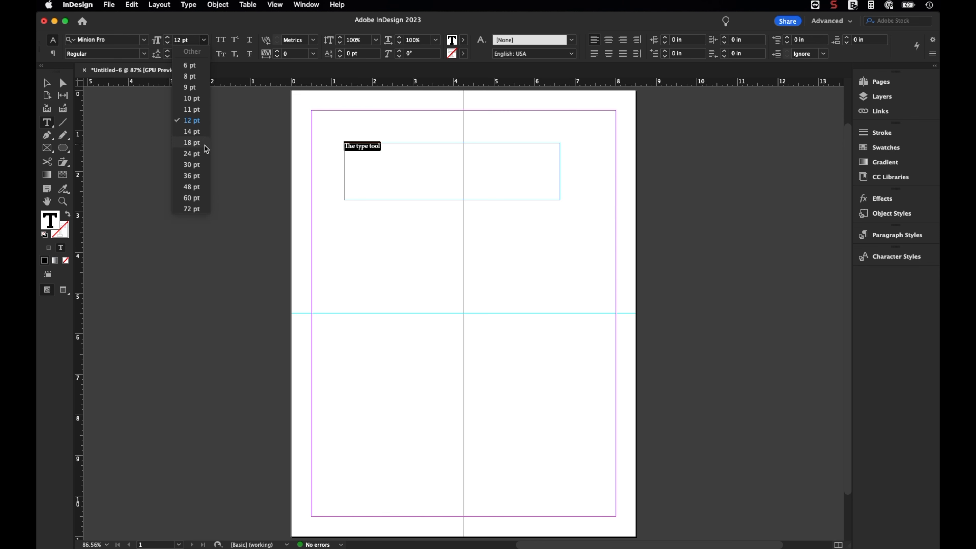
{"action": "left_click", "coordinate": [200, 155]}
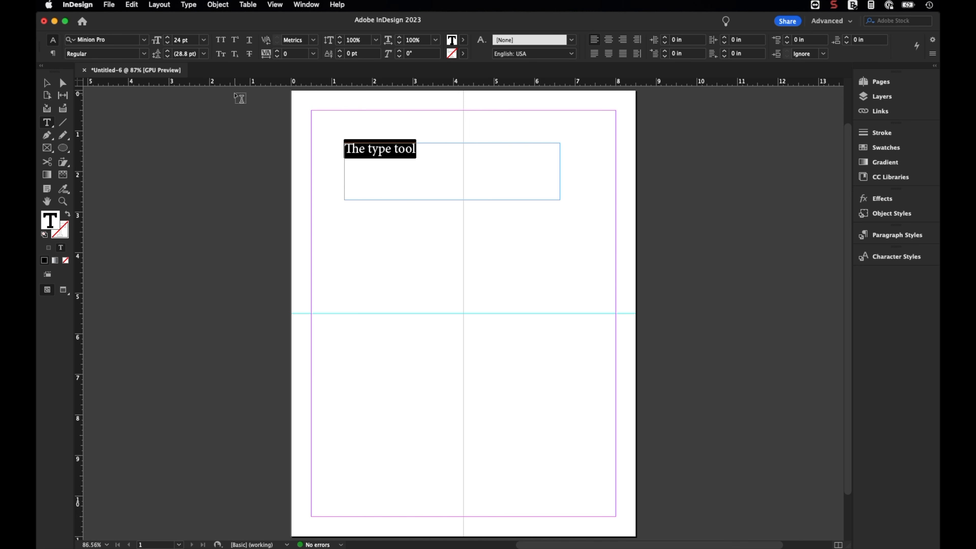
{"action": "key", "text": "Escape"}
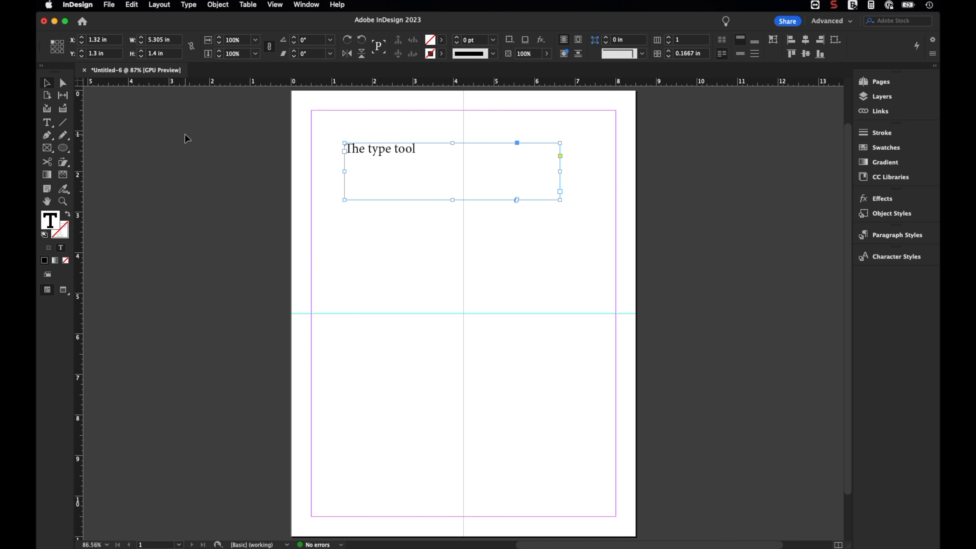
{"action": "left_click", "coordinate": [289, 175]}
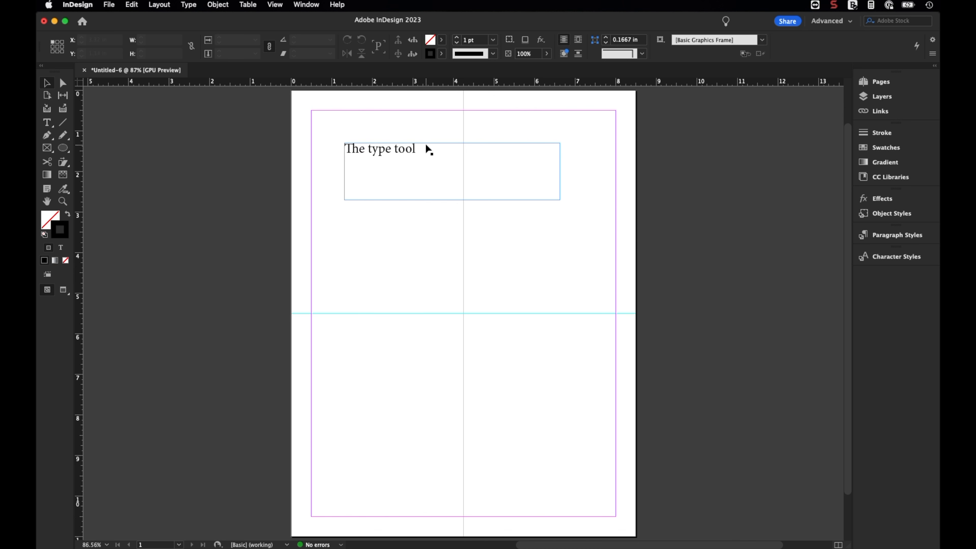
Shrink the text frame to about 2.09 by 0.54 in and move it into the upper-left corner of the margins.
{"action": "left_click", "coordinate": [401, 151]}
{"action": "left_click_drag", "start_coordinate": [402, 151], "coordinate": [396, 135]}
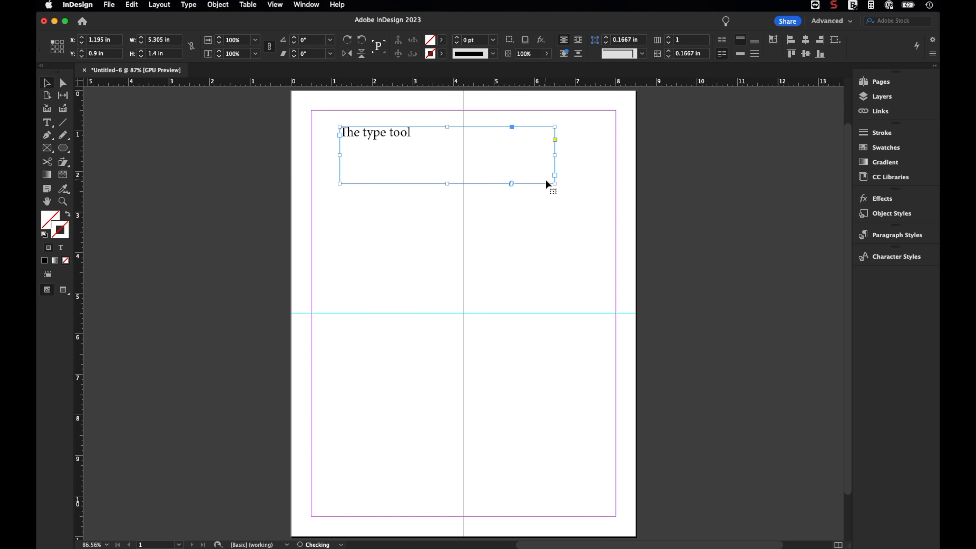
{"action": "left_click_drag", "start_coordinate": [554, 182], "coordinate": [397, 141]}
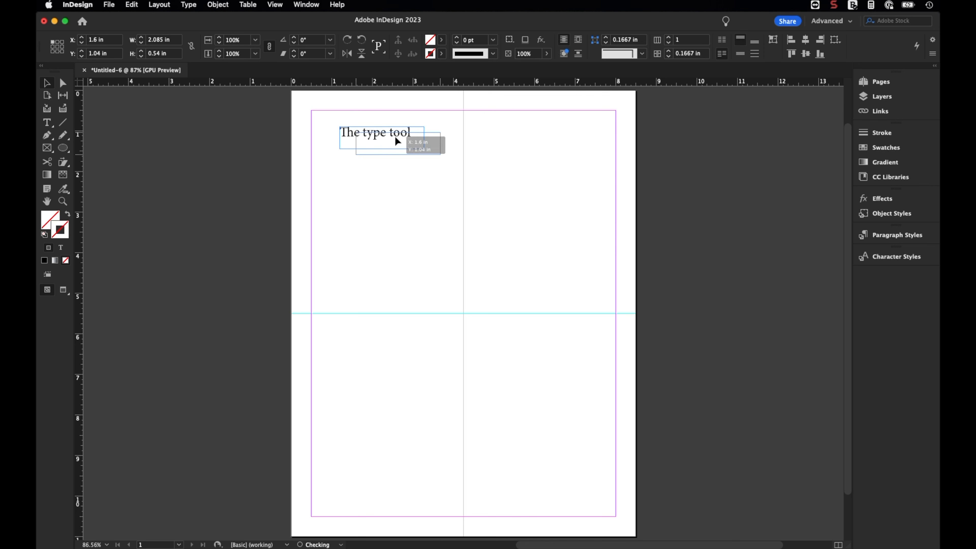
{"action": "left_click", "coordinate": [385, 159]}
{"action": "left_click_drag", "start_coordinate": [386, 136], "coordinate": [353, 123]}
{"action": "left_click", "coordinate": [398, 165]}
{"action": "left_click", "coordinate": [388, 170]}
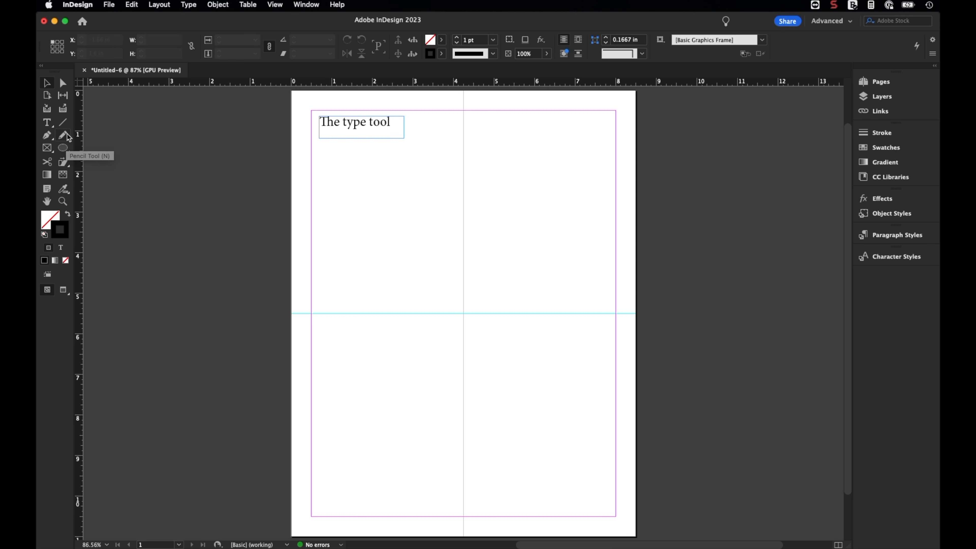
Draw an ellipse about 3.74 by 3.64 in around the page's upper middle and add "Type on a path" along its outline.
{"action": "left_click", "coordinate": [62, 146]}
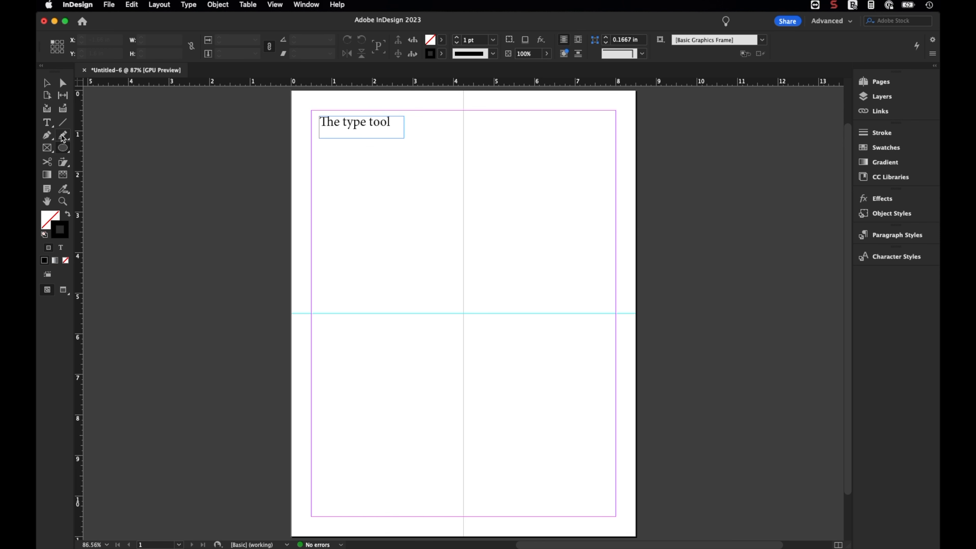
{"action": "left_click_drag", "start_coordinate": [394, 194], "coordinate": [545, 342]}
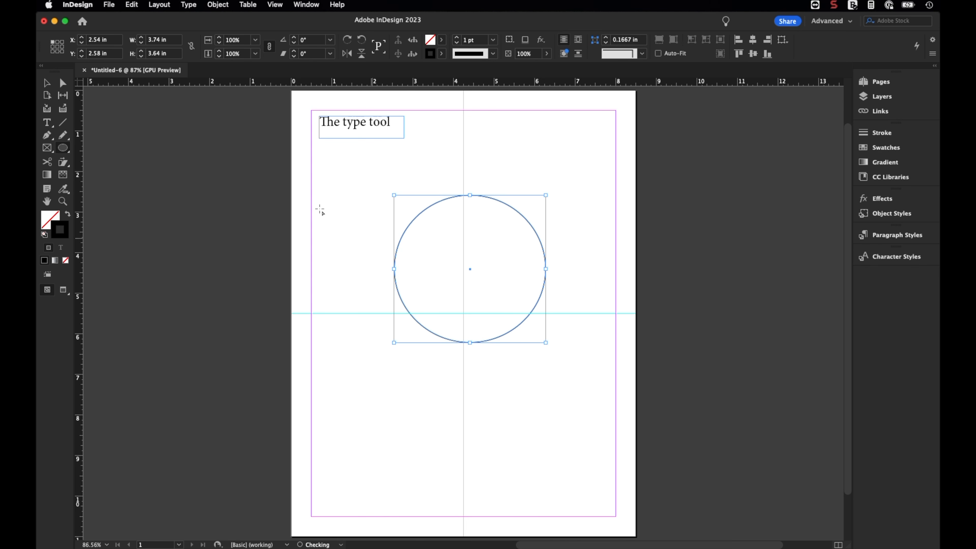
{"action": "left_click_drag", "start_coordinate": [53, 129], "coordinate": [95, 145]}
{"action": "left_click", "coordinate": [415, 216]}
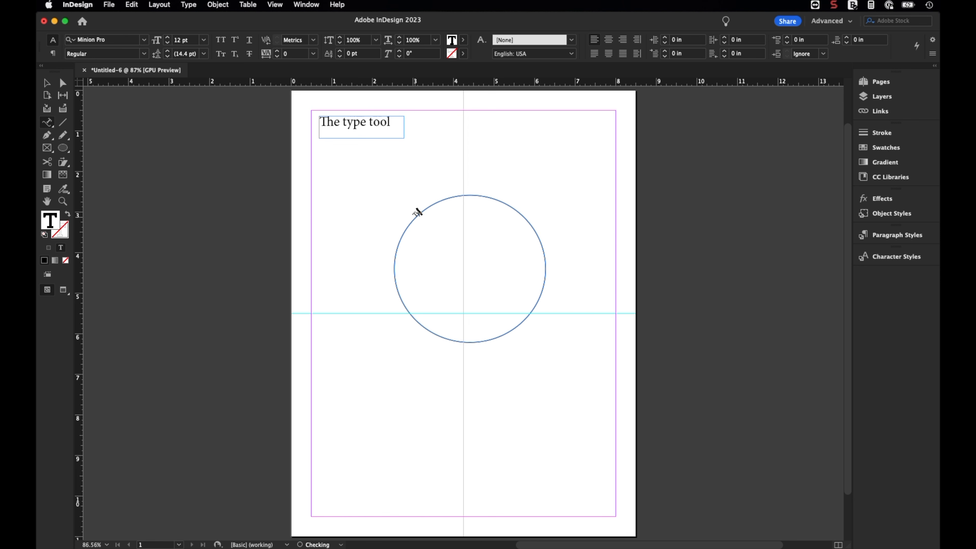
{"action": "type", "text": "Type on a path"}
Set the size of the text running along the ellipse to 36 pt.
{"action": "left_click_drag", "start_coordinate": [447, 195], "coordinate": [414, 213]}
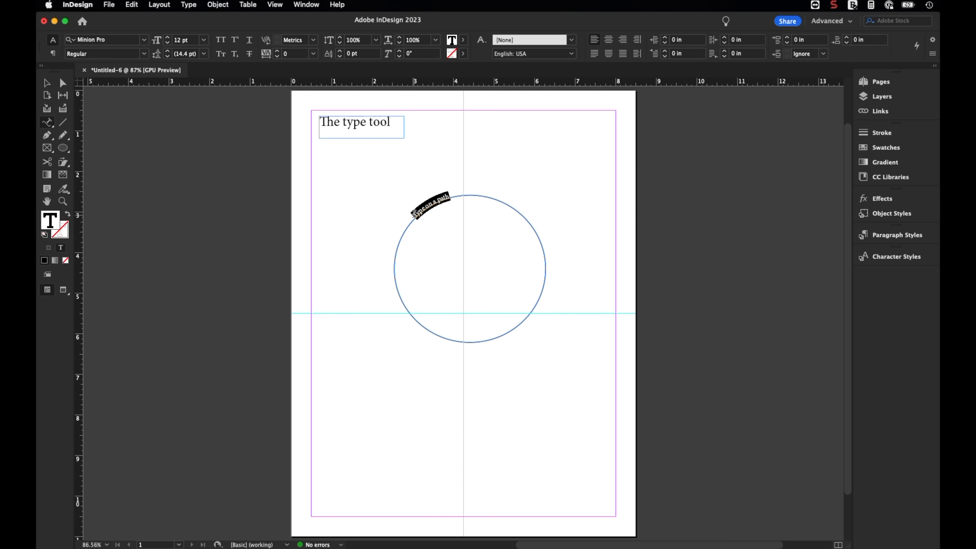
{"action": "left_click", "coordinate": [204, 40]}
{"action": "left_click", "coordinate": [197, 175]}
{"action": "key", "text": "Escape"}
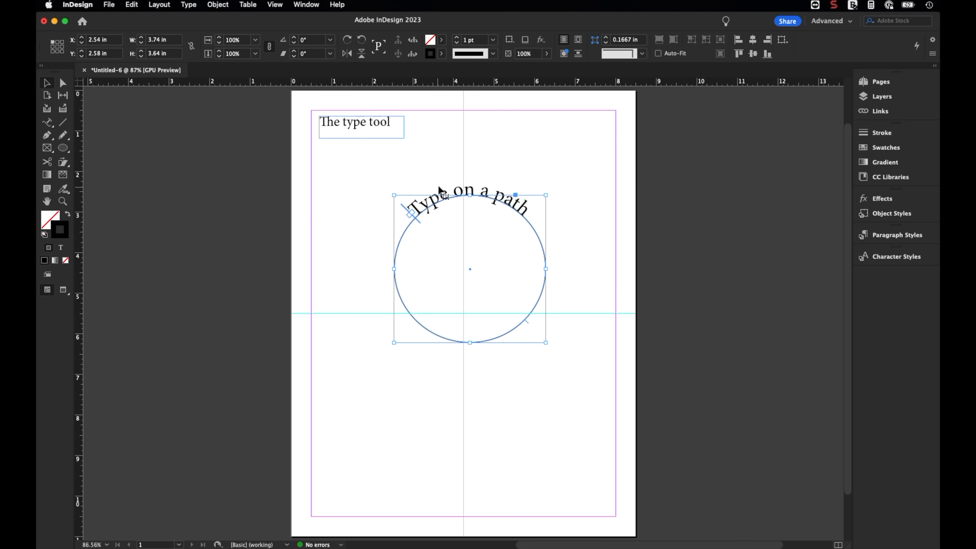
{"action": "left_click", "coordinate": [449, 166]}
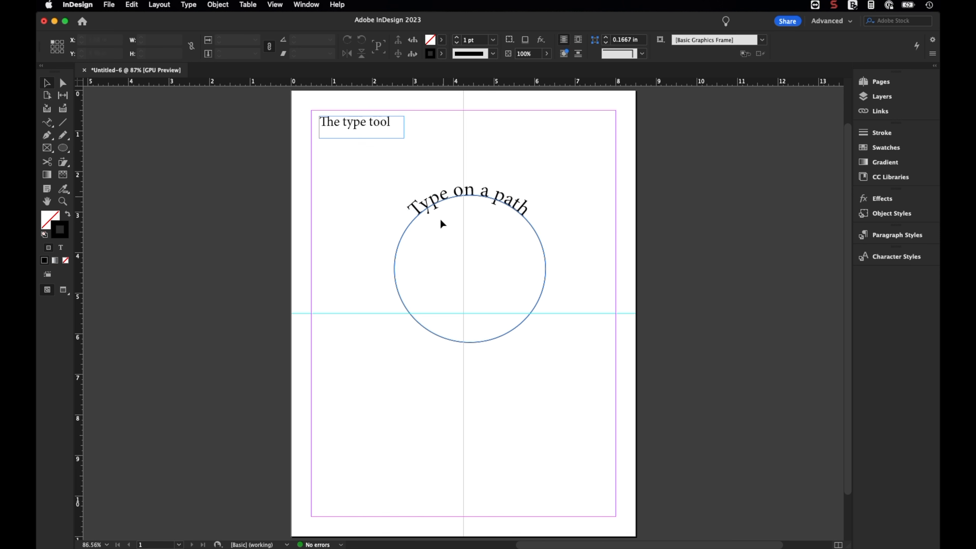
Remove the stroke from the ellipse that carries the text "Type on a path".
{"action": "left_click", "coordinate": [542, 300]}
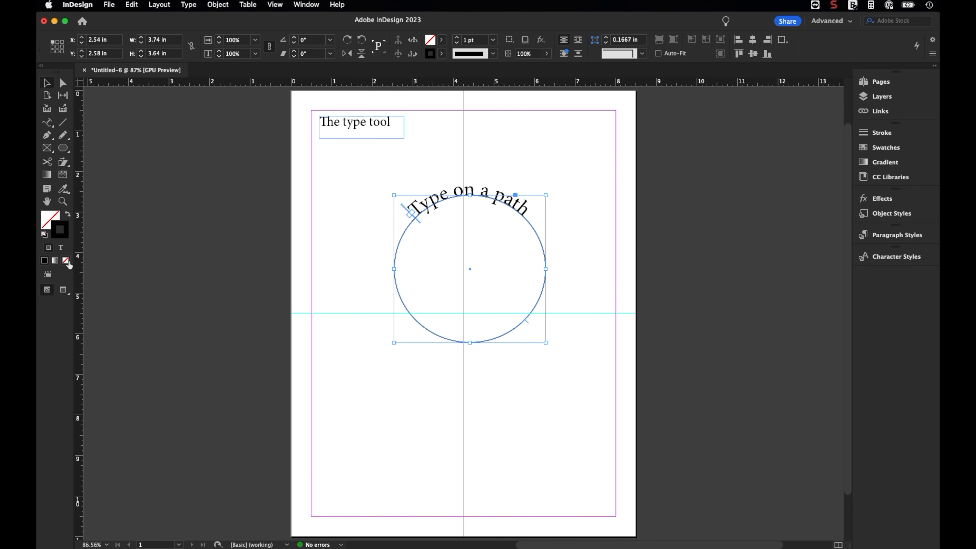
{"action": "left_click", "coordinate": [66, 261]}
{"action": "left_click", "coordinate": [325, 210]}
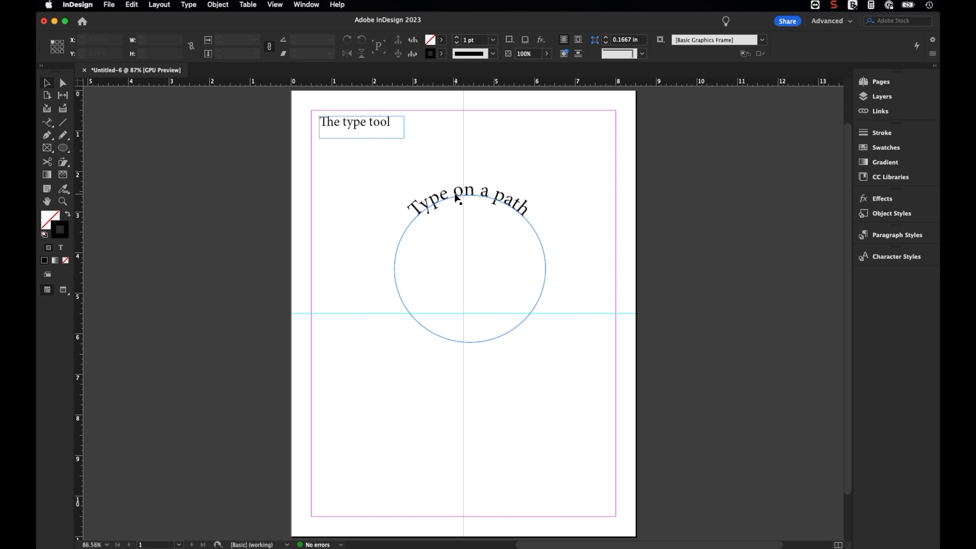
Reposition the path text's brackets so "Type on a path" curves along the inside bottom of the ellipse.
{"action": "left_click", "coordinate": [450, 195]}
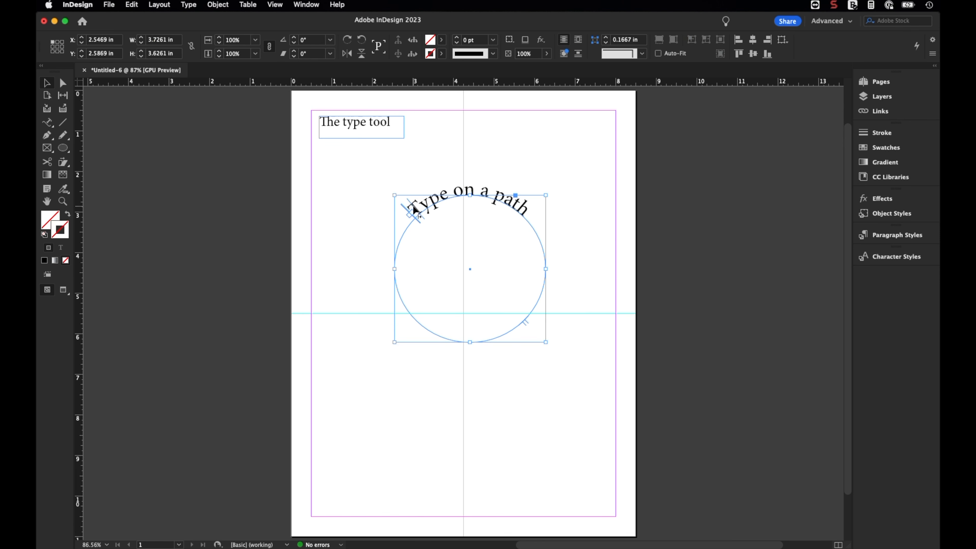
{"action": "left_click_drag", "start_coordinate": [424, 204], "coordinate": [410, 204]}
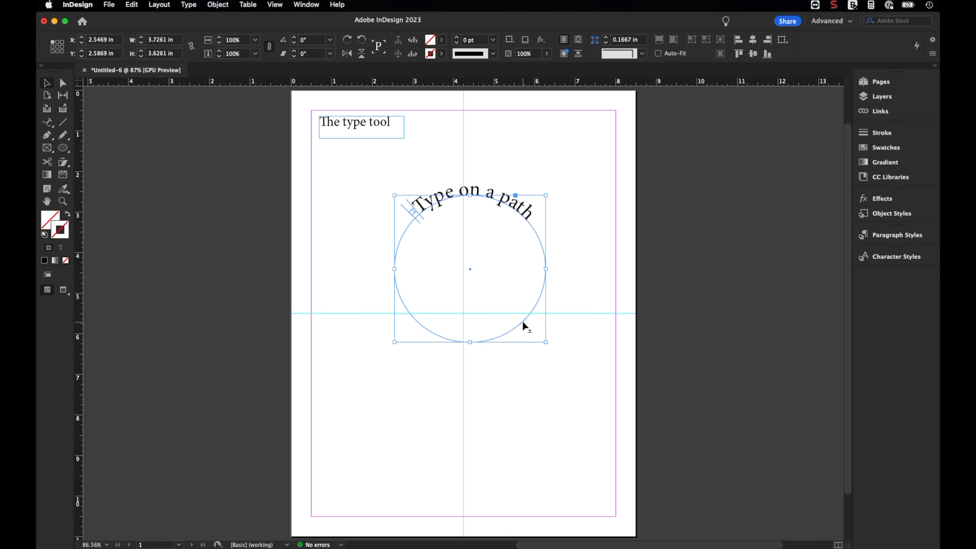
{"action": "left_click_drag", "start_coordinate": [525, 322], "coordinate": [508, 312]}
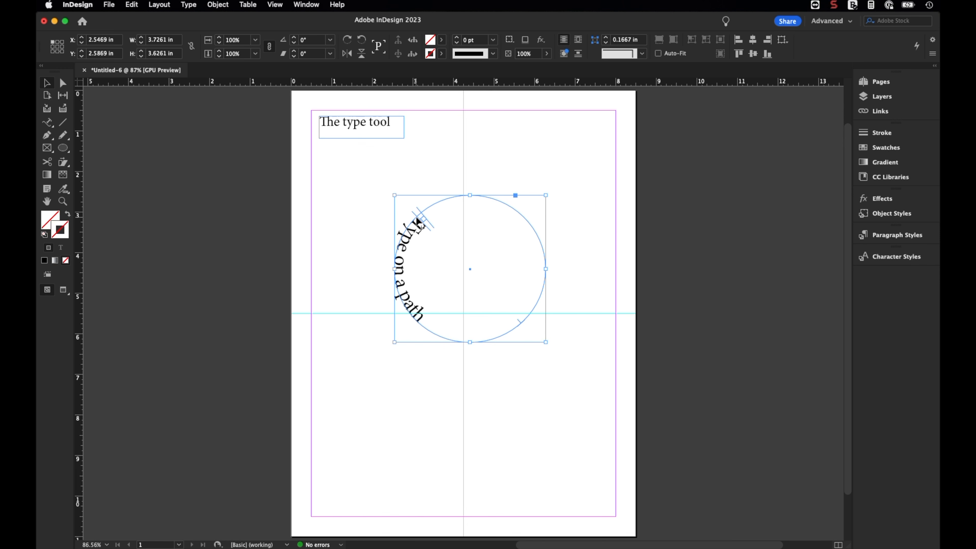
{"action": "left_click_drag", "start_coordinate": [417, 219], "coordinate": [428, 309]}
{"action": "left_click", "coordinate": [134, 332]}
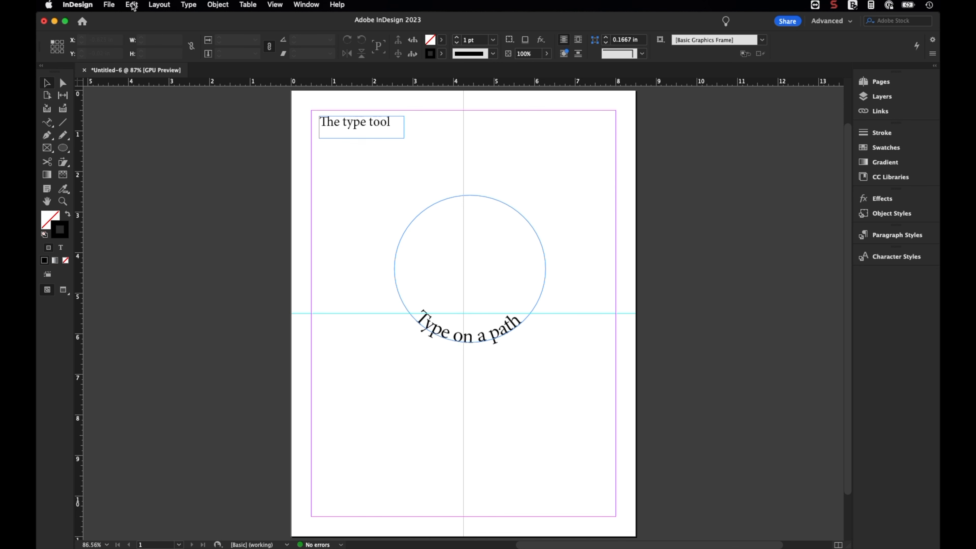
Place Boston.HEIC below the ellipse and crop its frame to about 3.13 by 2.98 in, starting near X 1.73 in, Y 6.4 in.
{"action": "left_click", "coordinate": [109, 4]}
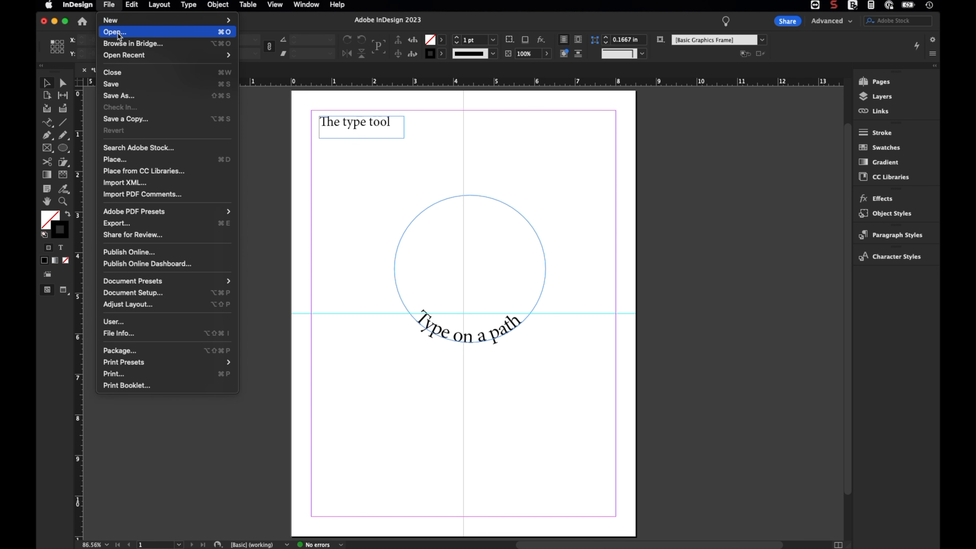
{"action": "left_click", "coordinate": [132, 159]}
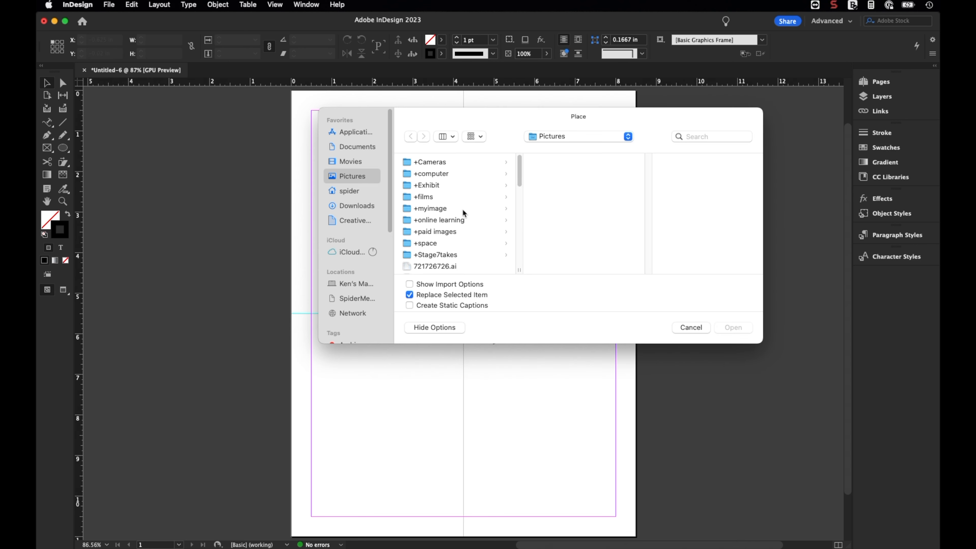
{"action": "scroll", "coordinate": [456, 241], "scroll_direction": "down", "scroll_amount": 4}
{"action": "left_click", "coordinate": [429, 238]}
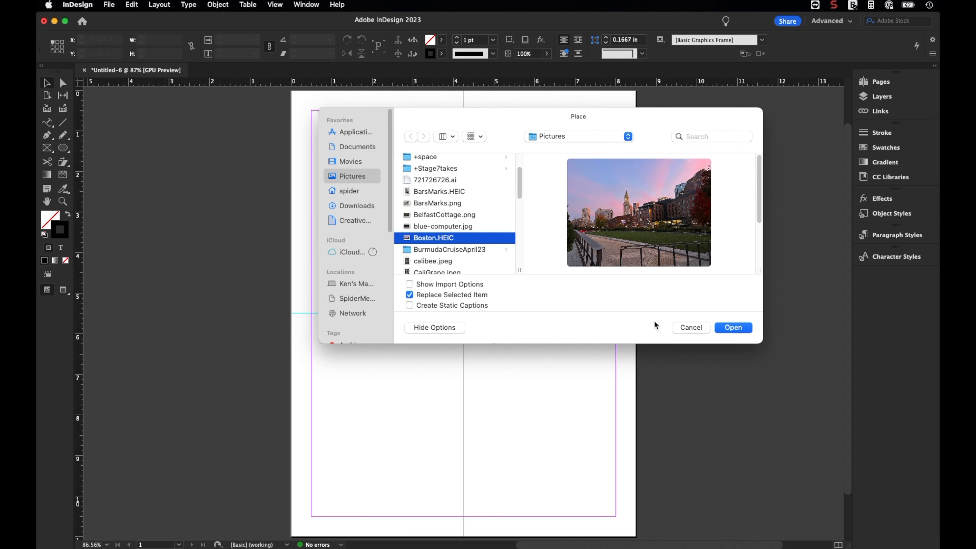
{"action": "left_click", "coordinate": [734, 328]}
{"action": "left_click_drag", "start_coordinate": [340, 361], "coordinate": [519, 436]}
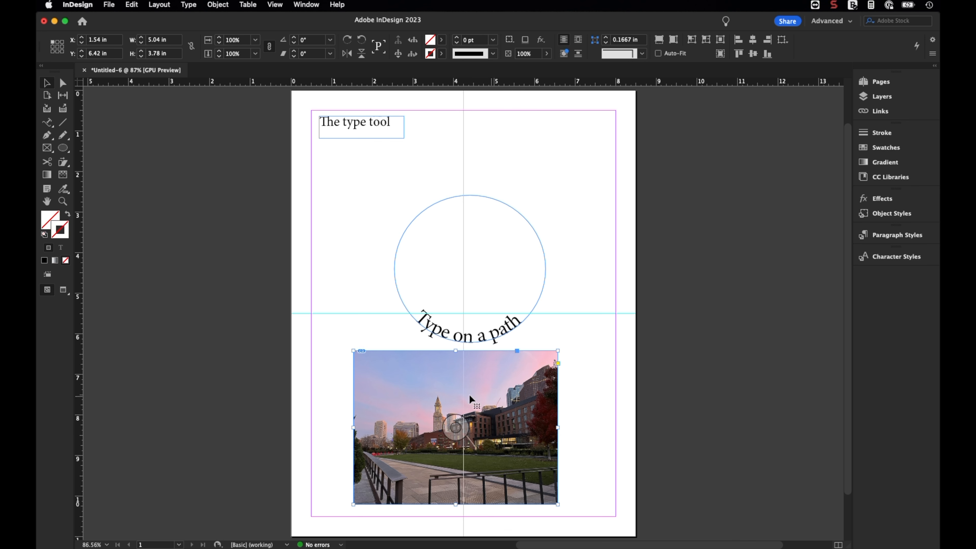
{"action": "left_click_drag", "start_coordinate": [416, 408], "coordinate": [423, 411]}
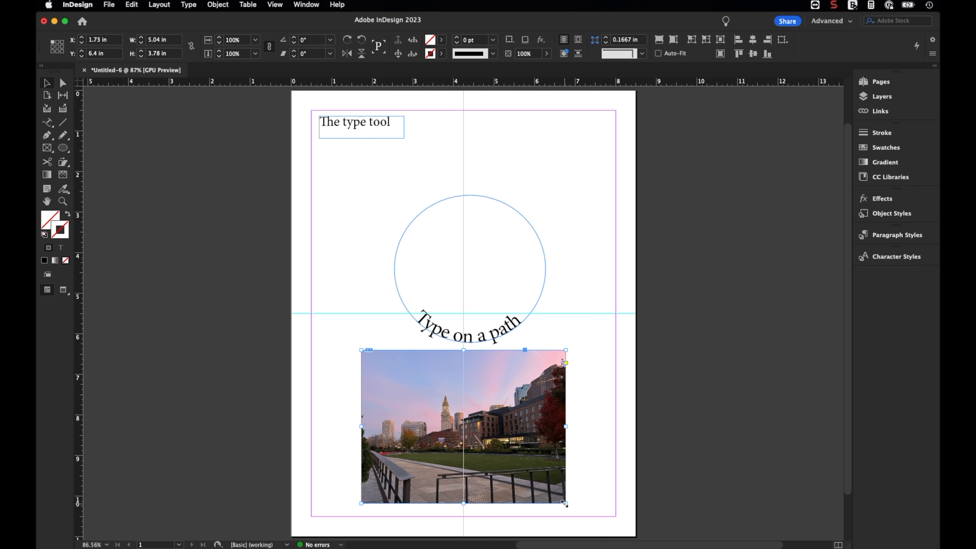
{"action": "left_click_drag", "start_coordinate": [564, 504], "coordinate": [487, 469]}
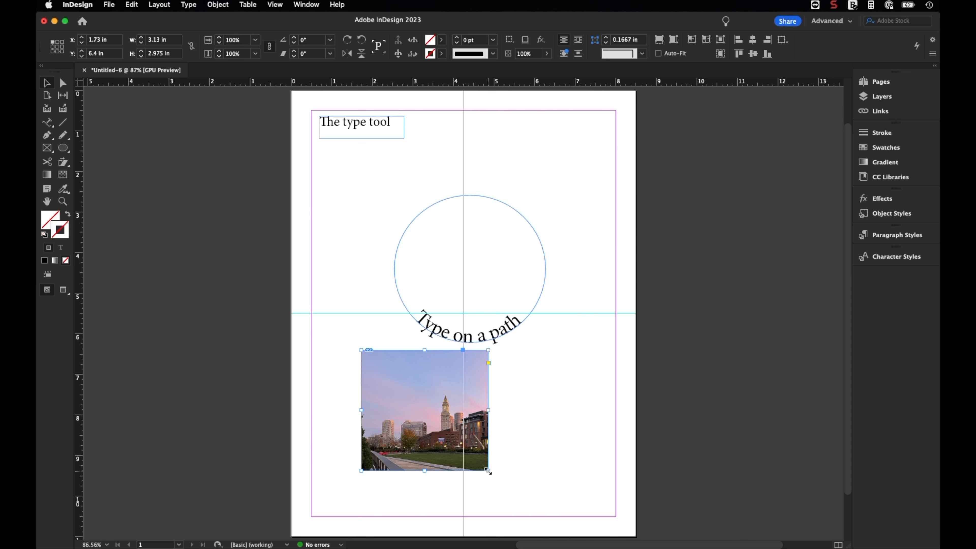
Try Fit Content to Frame on the cropped photo and undo that fitting.
{"action": "right_click", "coordinate": [435, 438]}
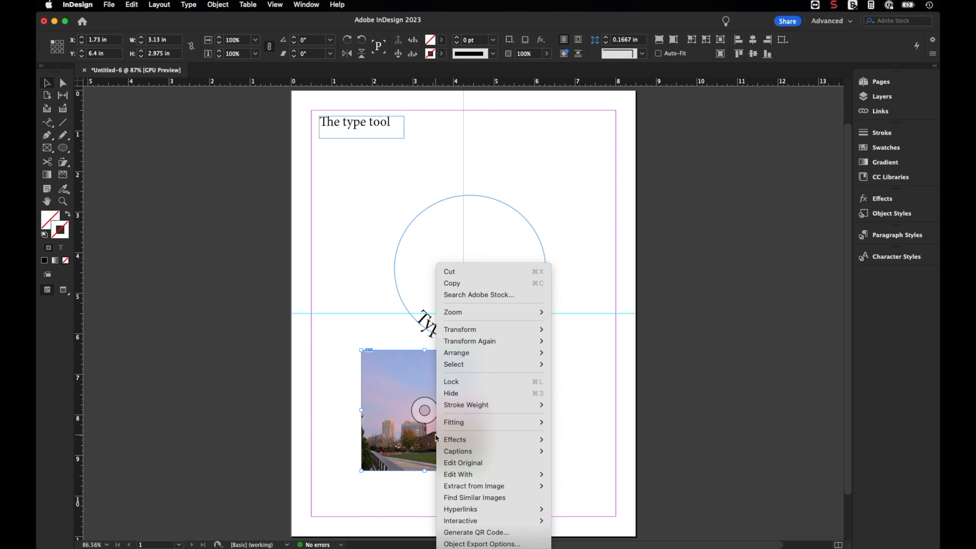
{"action": "mouse_move", "coordinate": [465, 422]}
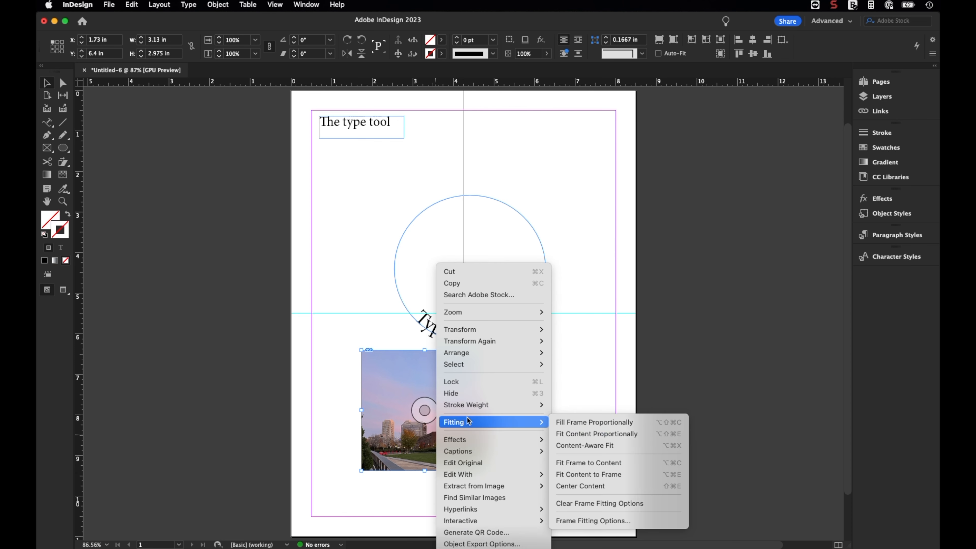
{"action": "left_click", "coordinate": [593, 475]}
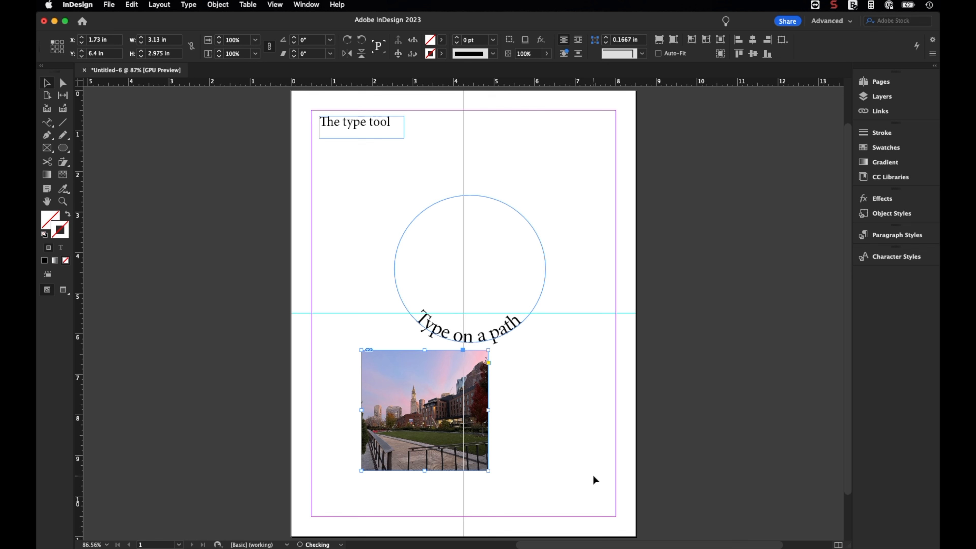
{"action": "left_click", "coordinate": [131, 4]}
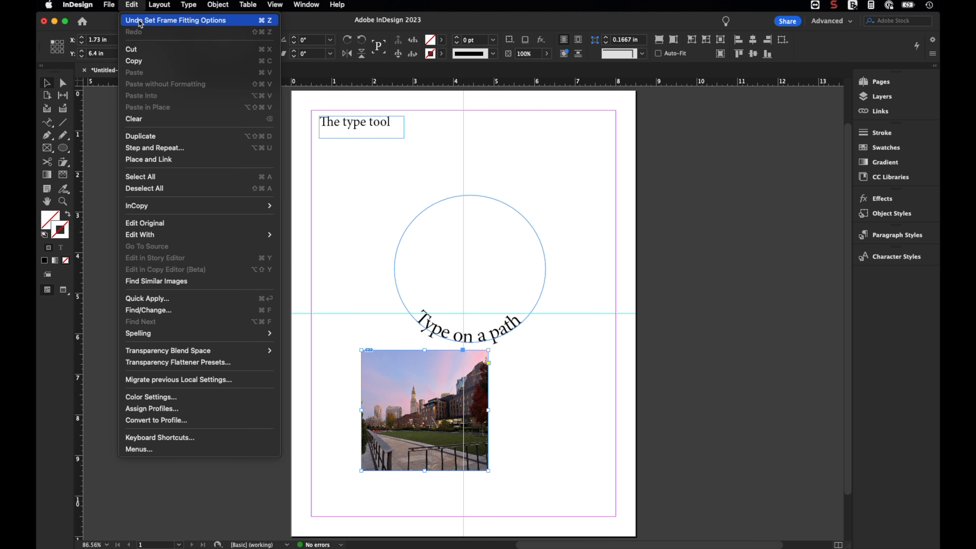
{"action": "left_click", "coordinate": [141, 23]}
Fit the photo's content proportionally and trim its frame's upper and lower edges to a height of about 2.4 in.
{"action": "right_click", "coordinate": [438, 413]}
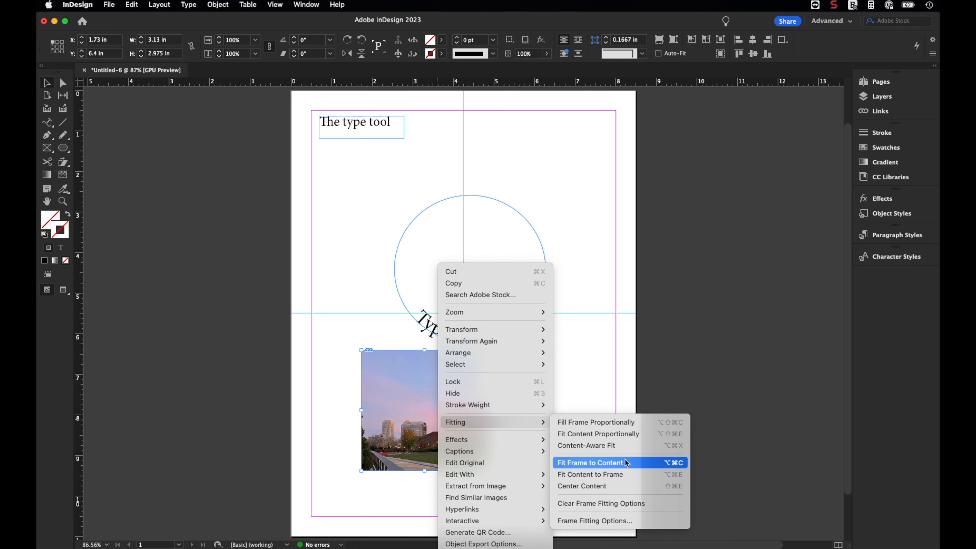
{"action": "left_click", "coordinate": [591, 433]}
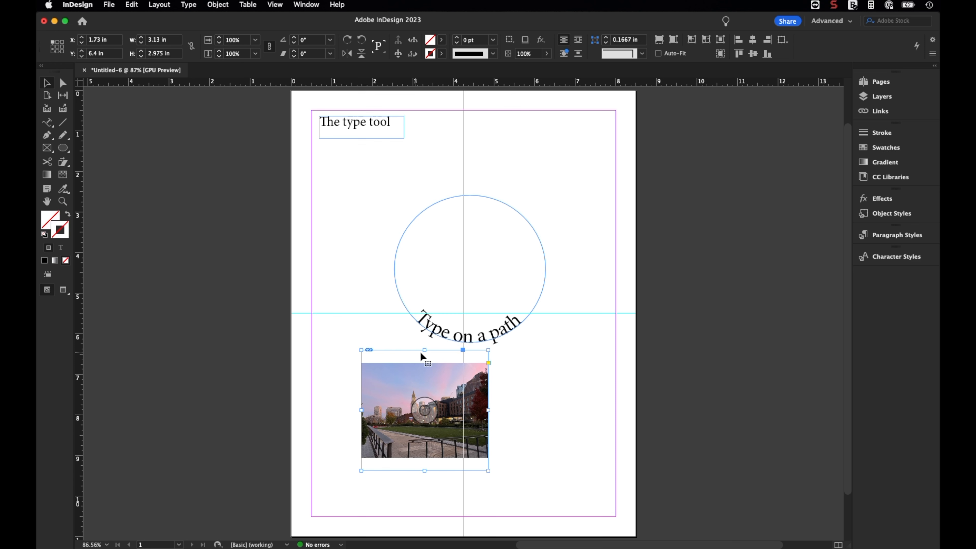
{"action": "left_click_drag", "start_coordinate": [424, 351], "coordinate": [424, 363]}
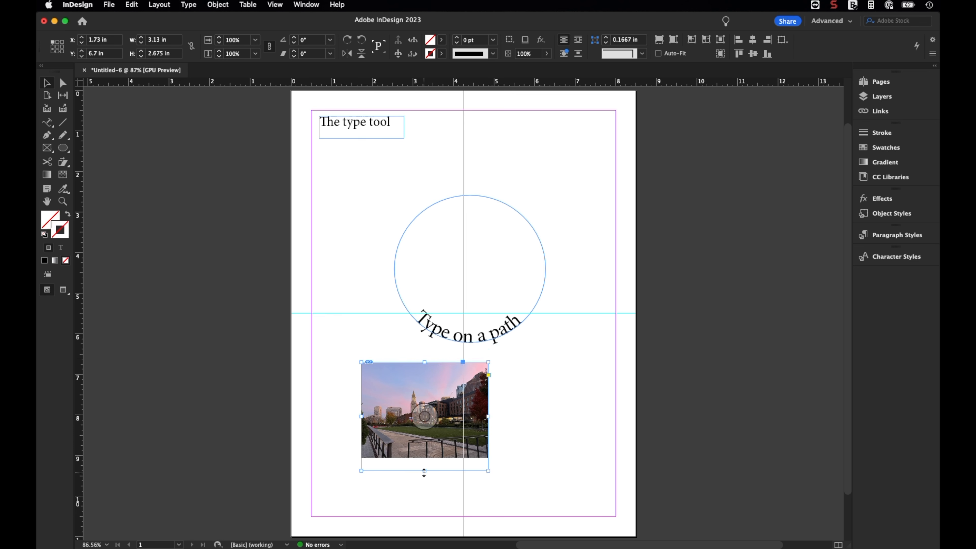
{"action": "left_click_drag", "start_coordinate": [424, 470], "coordinate": [424, 459]}
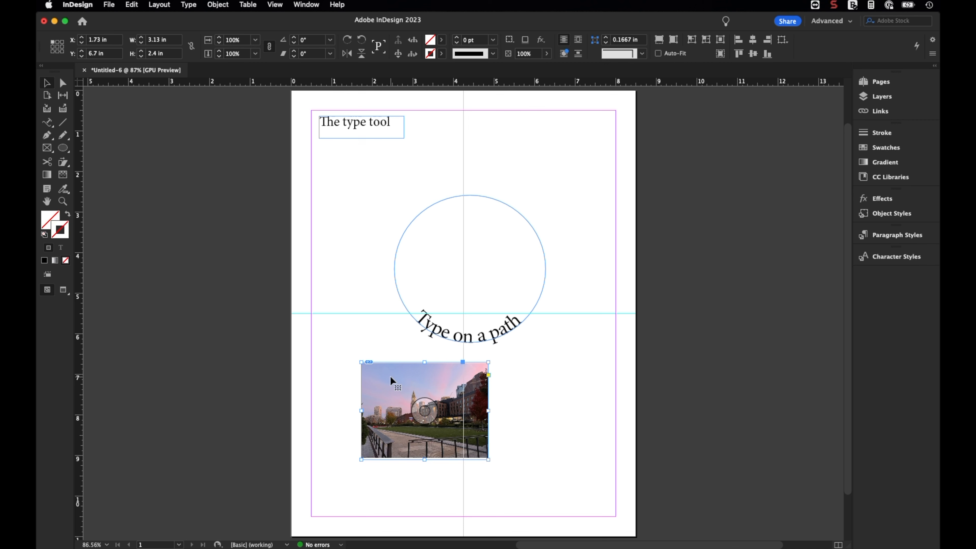
Move the photo near the left margin below the ellipse, to about X 0.78 in, Y 6.58 in.
{"action": "left_click_drag", "start_coordinate": [391, 375], "coordinate": [360, 329]}
{"action": "left_click_drag", "start_coordinate": [451, 338], "coordinate": [457, 375]}
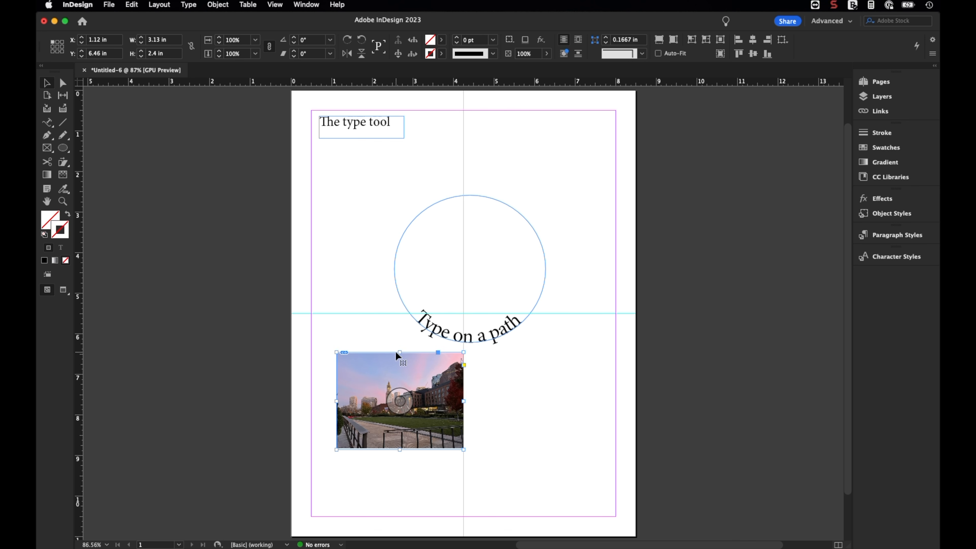
{"action": "left_click_drag", "start_coordinate": [391, 364], "coordinate": [378, 372]}
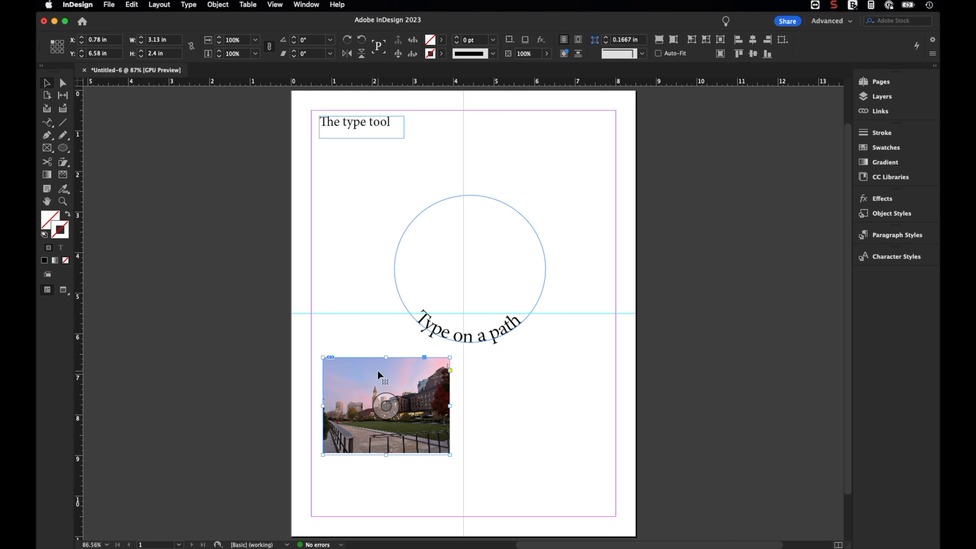